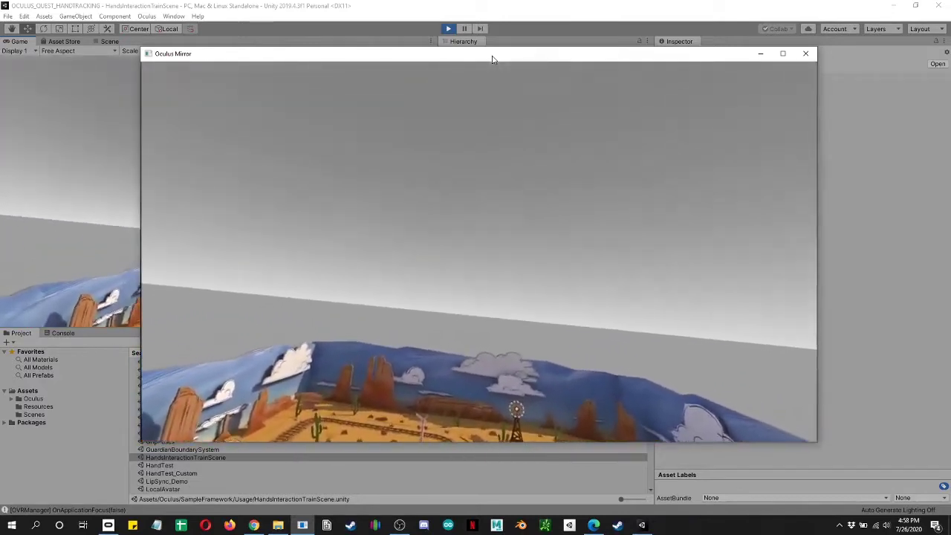
Close the Oculus Mirror window and stop playing HandsInteractionTrainScene in the Unity editor
{"action": "left_click", "coordinate": [805, 54]}
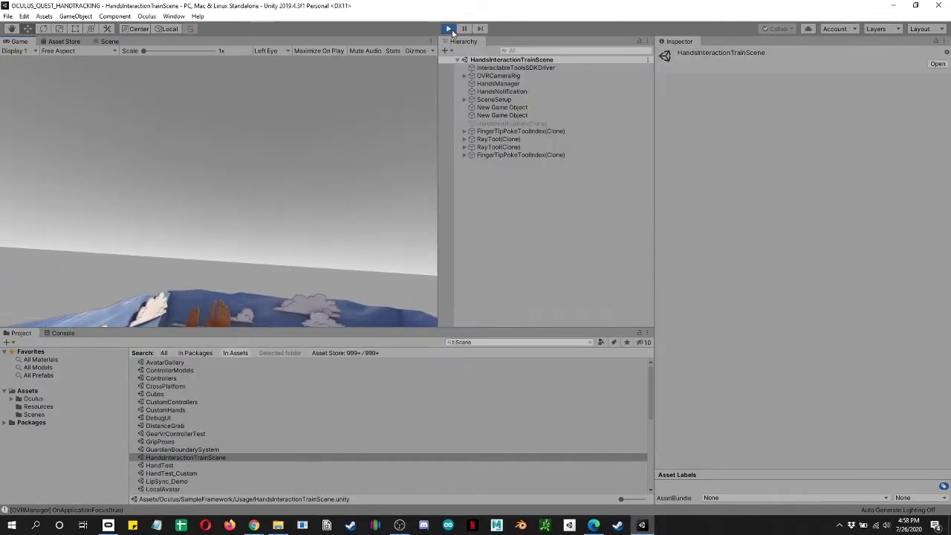
{"action": "left_click", "coordinate": [448, 28]}
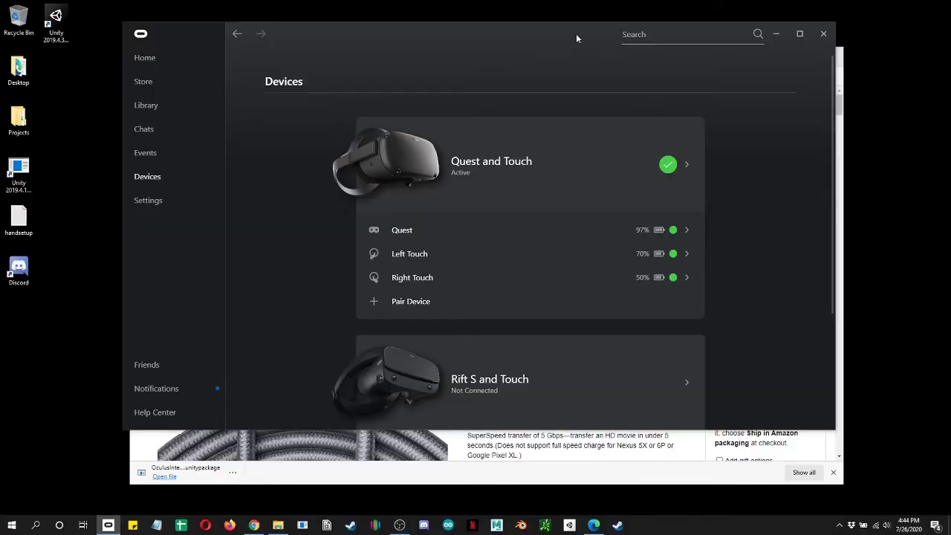
Switch to the browser to view the Amazon listing for the 6 ft Anker USB C to USB 3.0 cable, and return to the Oculus app
{"action": "key", "text": "alt+Tab"}
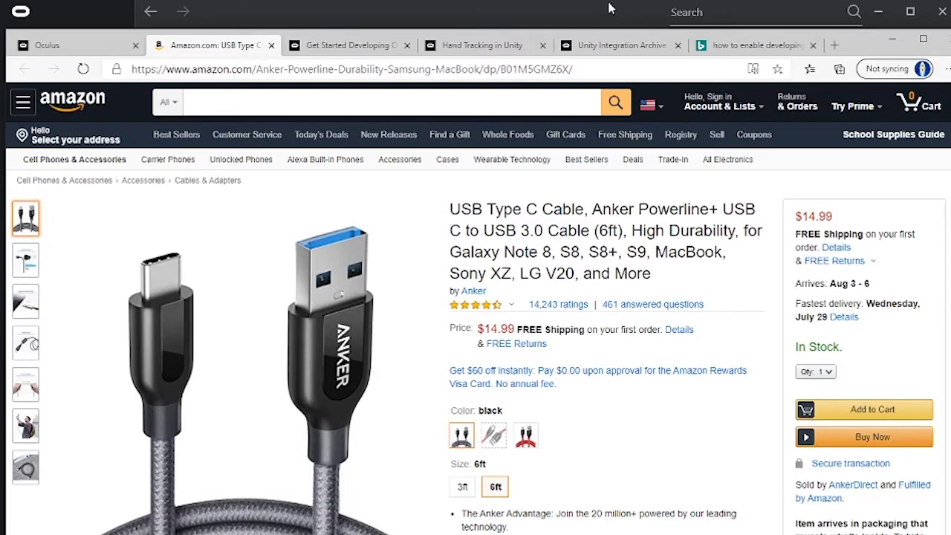
{"action": "left_click", "coordinate": [608, 9]}
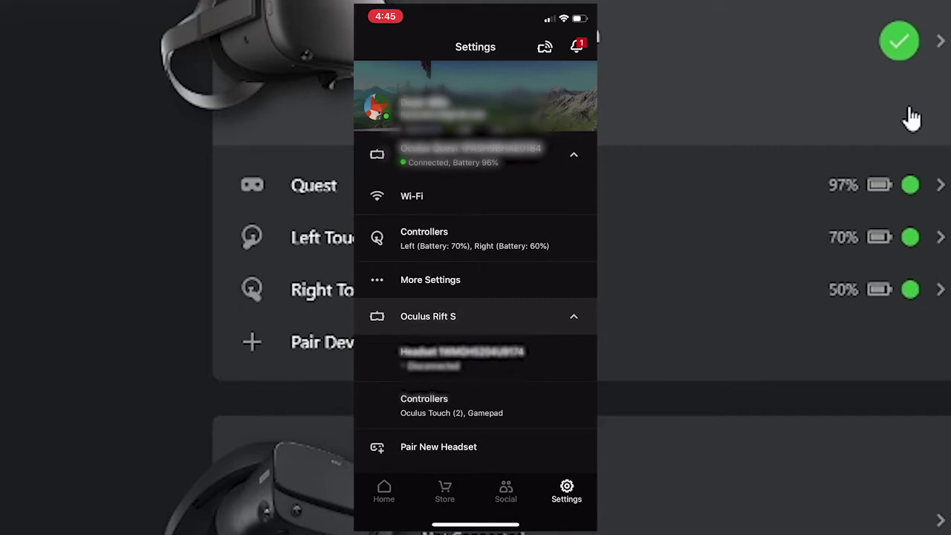
Open the Developer Mode setting of the connected Oculus Quest in the Oculus mobile app
{"action": "left_click", "coordinate": [431, 279]}
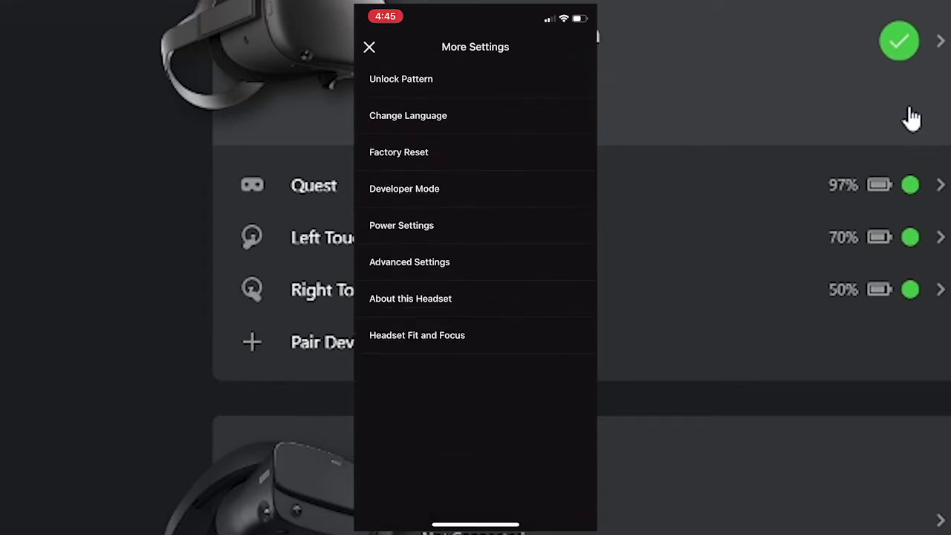
{"action": "left_click", "coordinate": [404, 189]}
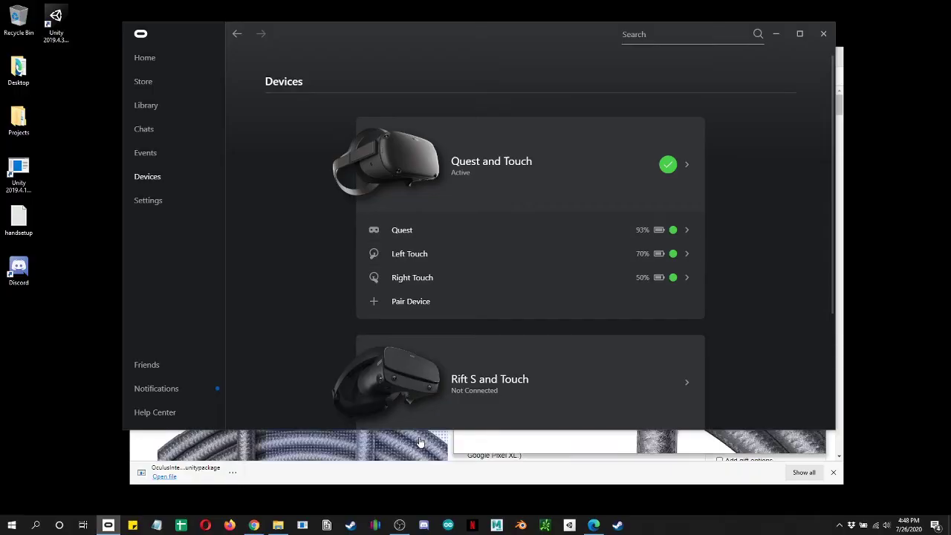
Open Oculus Mirror on the desktop to check the headset's view, and close it
{"action": "left_click", "coordinate": [302, 526]}
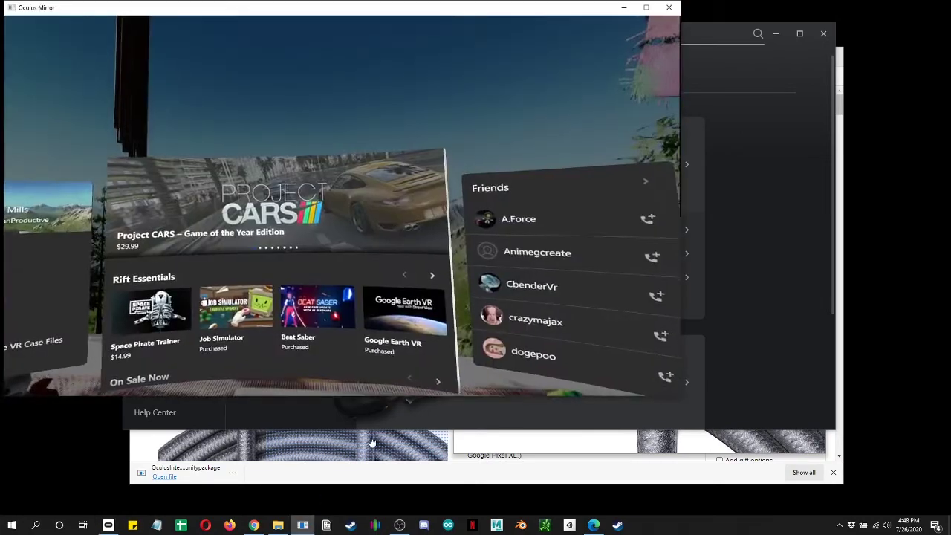
{"action": "left_click_drag", "start_coordinate": [385, 7], "coordinate": [496, 52]}
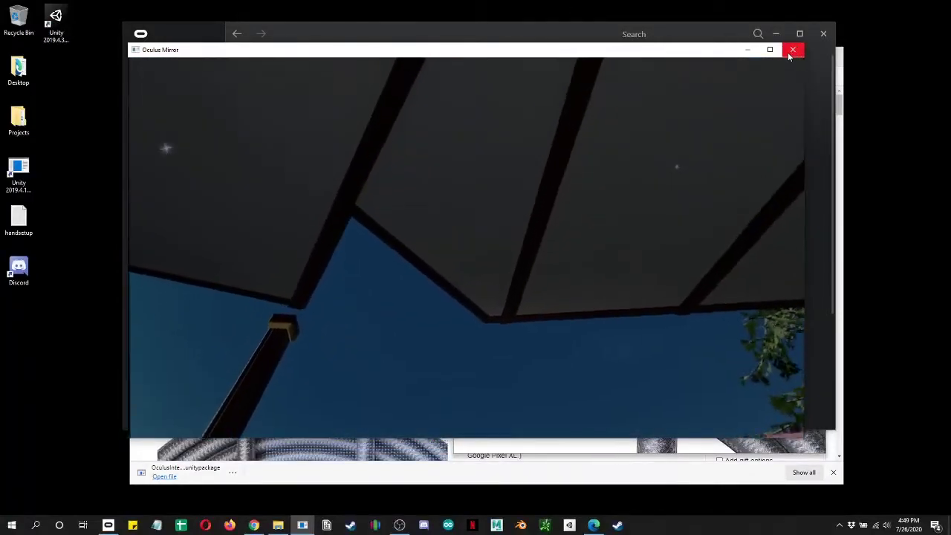
{"action": "left_click", "coordinate": [795, 49]}
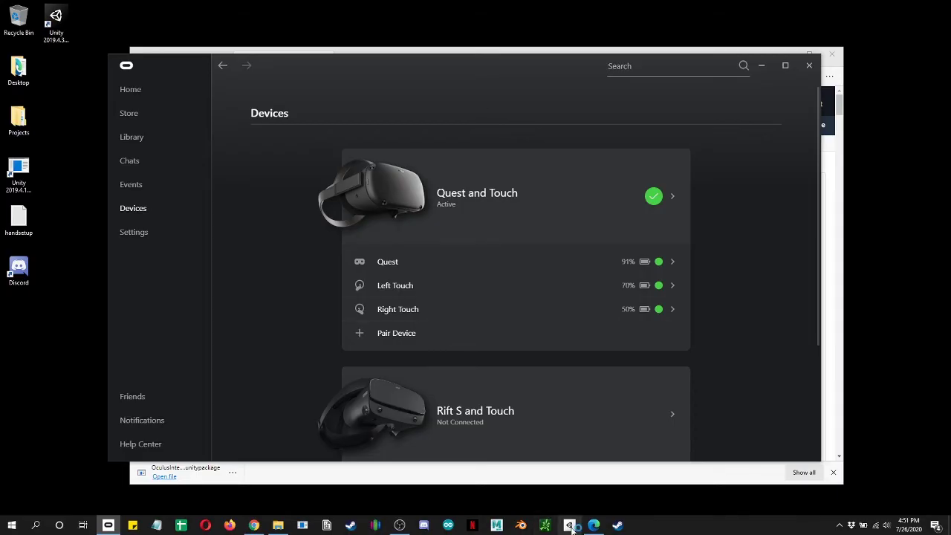
Switch to Unity Hub and create a 3D project named OCULUS_QUEST_HANDTRACKING with Unity 2019.4.3f1
{"action": "left_click", "coordinate": [570, 526]}
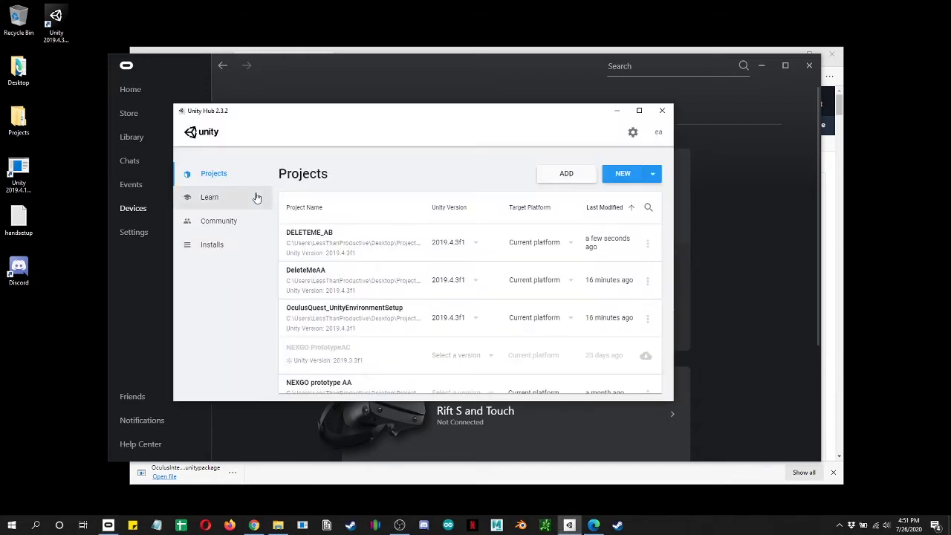
{"action": "left_click", "coordinate": [630, 176]}
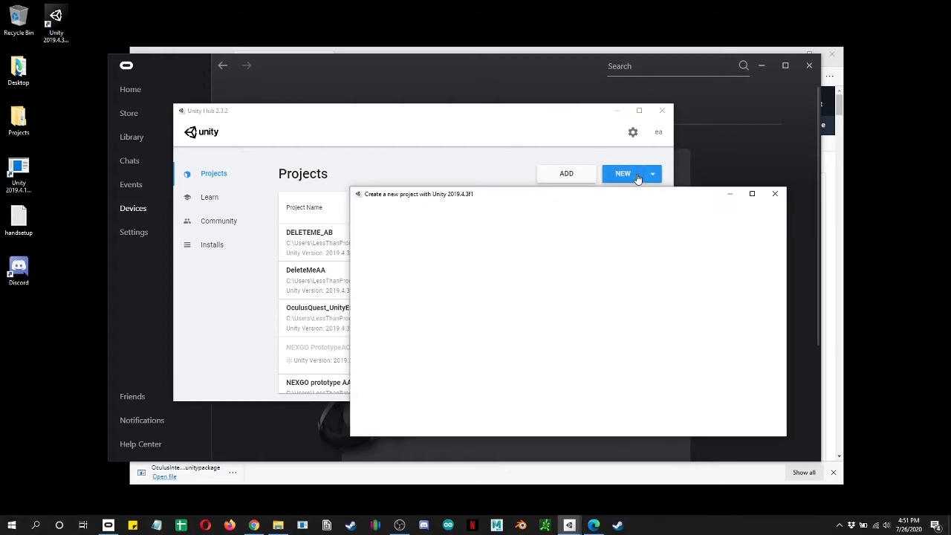
{"action": "left_click_drag", "start_coordinate": [545, 195], "coordinate": [412, 176]}
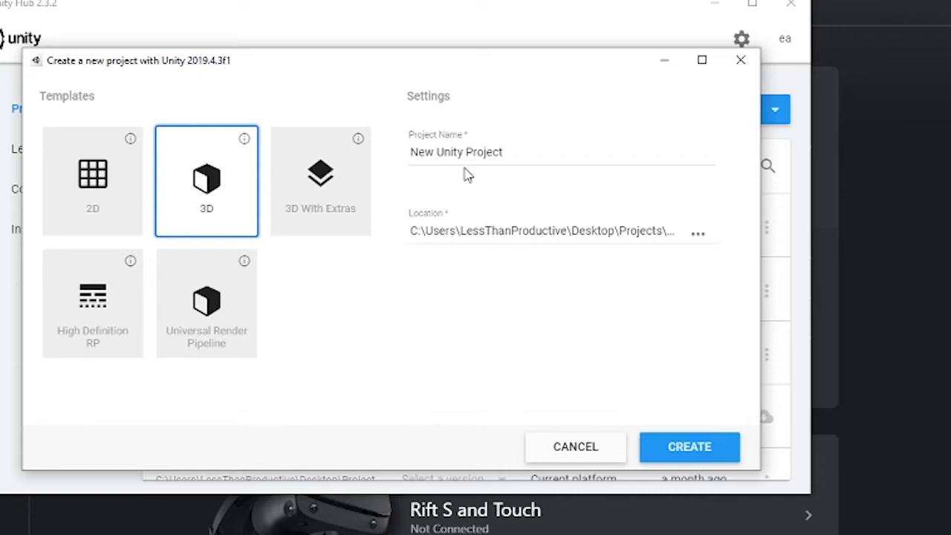
{"action": "left_click", "coordinate": [492, 158]}
{"action": "key", "text": "ctrl+a"}
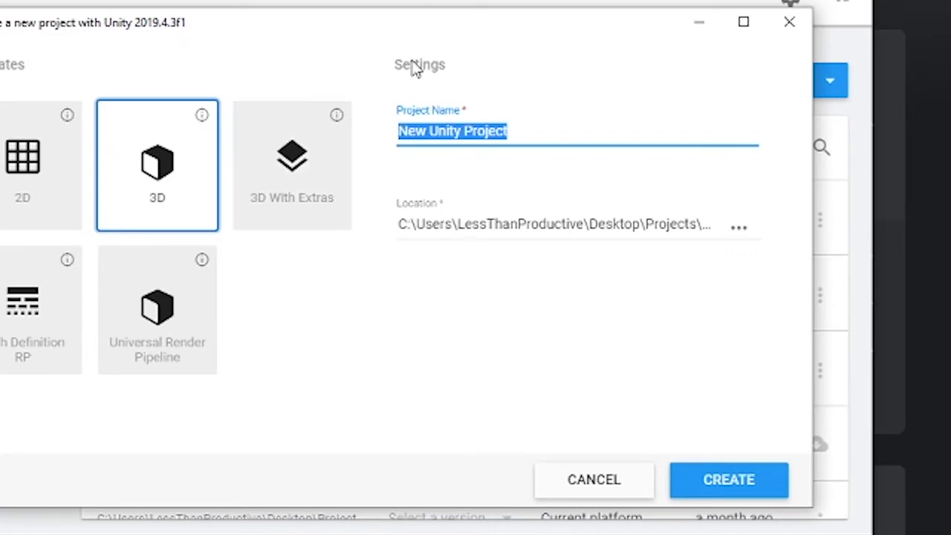
{"action": "type", "text": "OCULUSQ"}
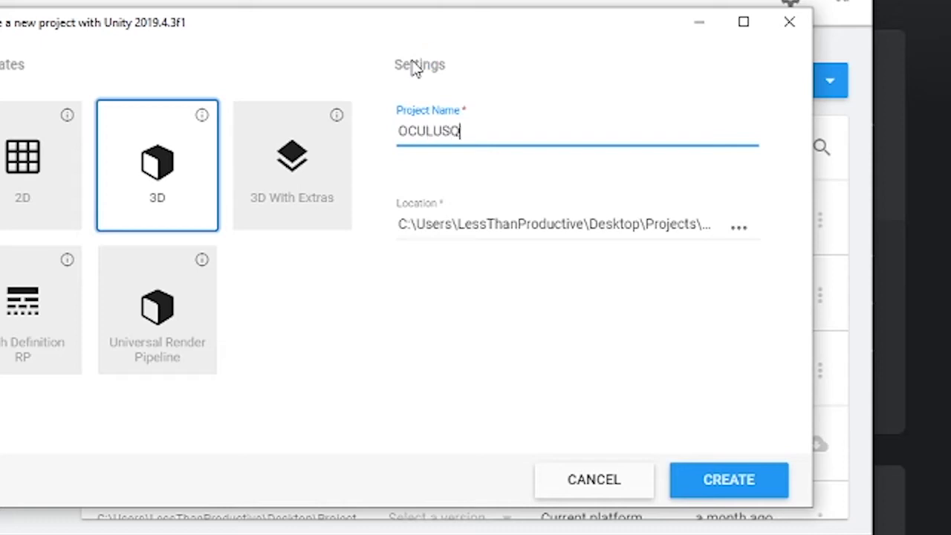
{"action": "key", "text": "BackSpace"}
{"action": "type", "text": "_QUEST"}
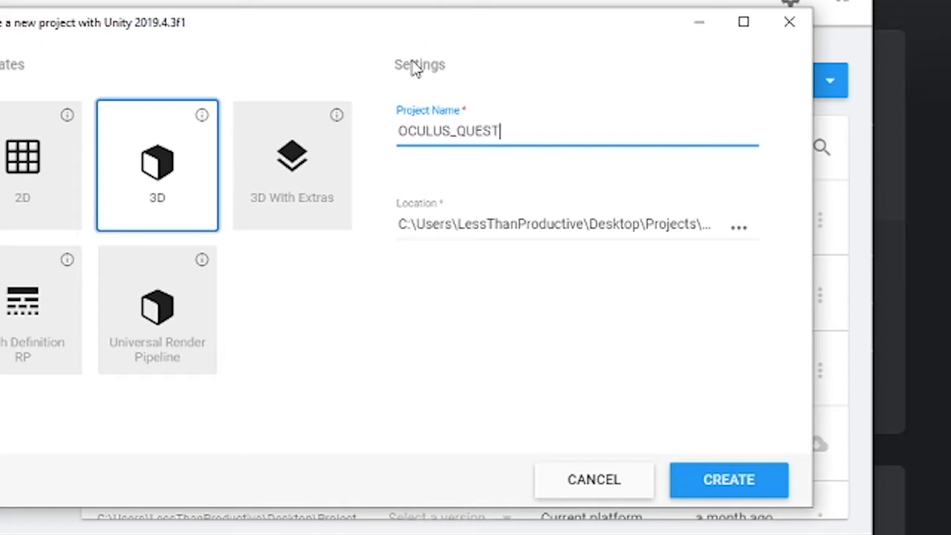
{"action": "type", "text": "_HANDTRACKING"}
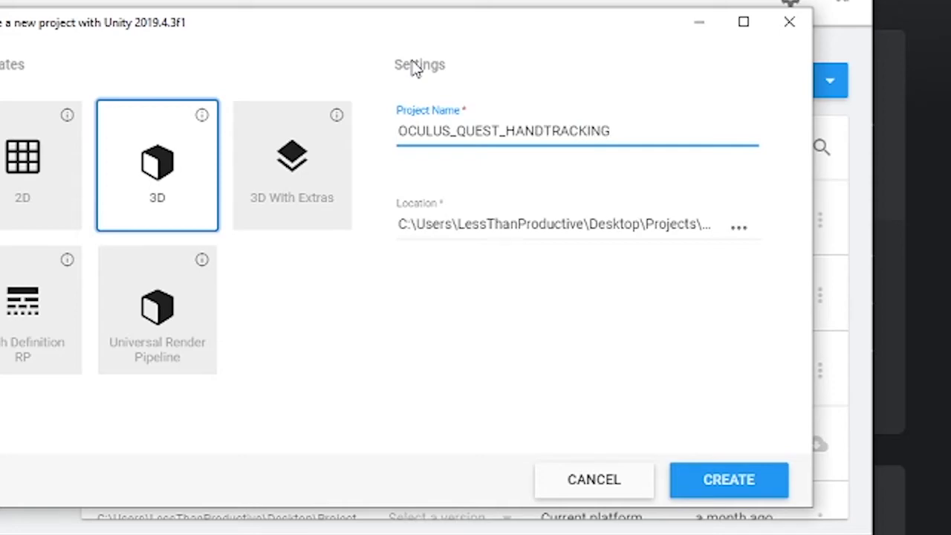
{"action": "left_click", "coordinate": [732, 481]}
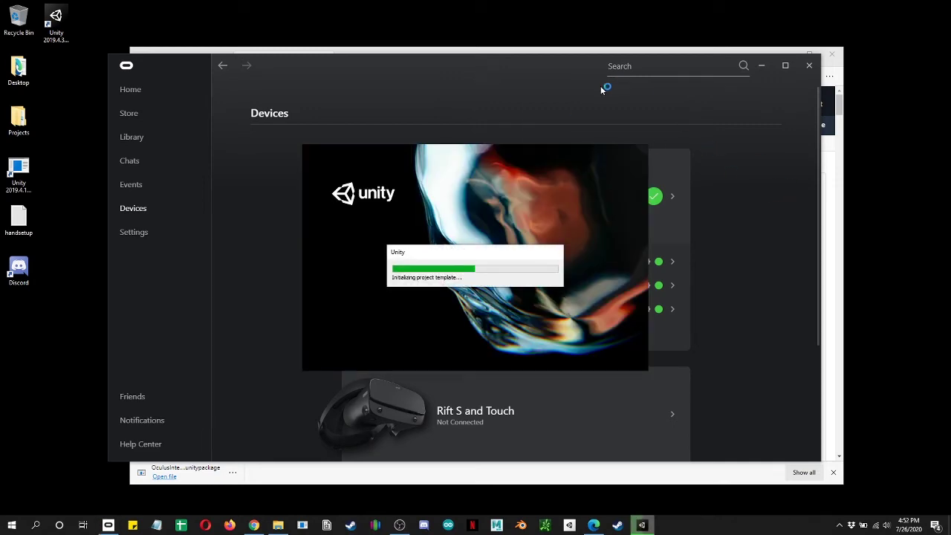
Switch to the browser and view the addresses of the Oculus Get Started page and the Hand Tracking in Unity documentation
{"action": "left_click", "coordinate": [527, 49]}
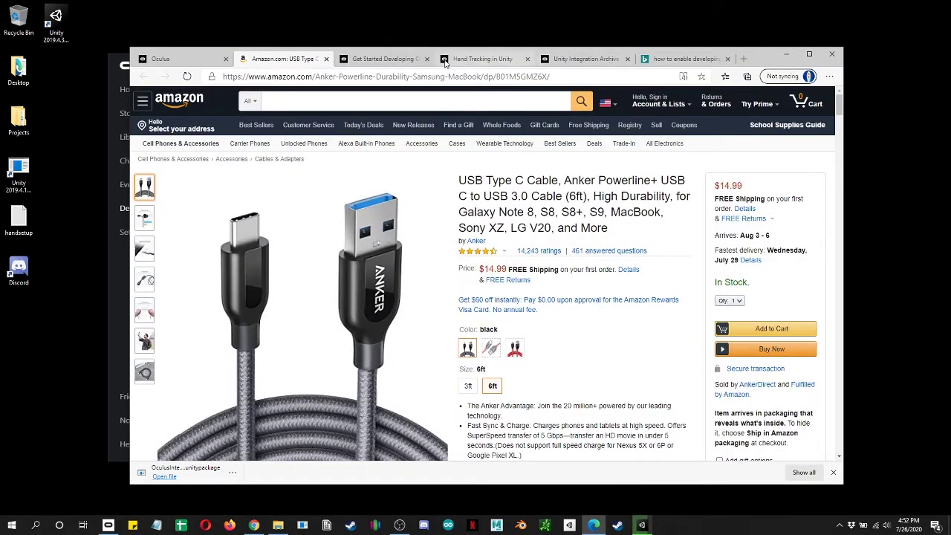
{"action": "left_click", "coordinate": [390, 59]}
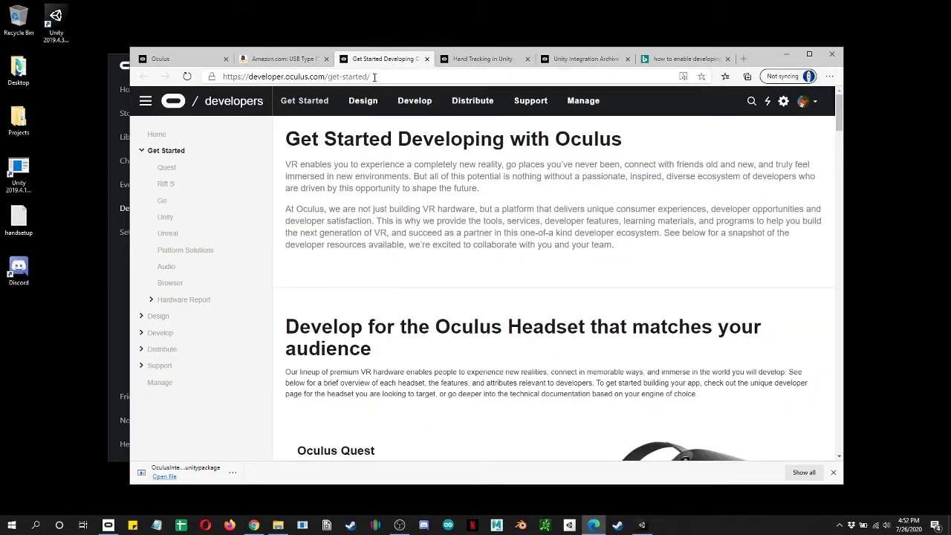
{"action": "left_click", "coordinate": [246, 76]}
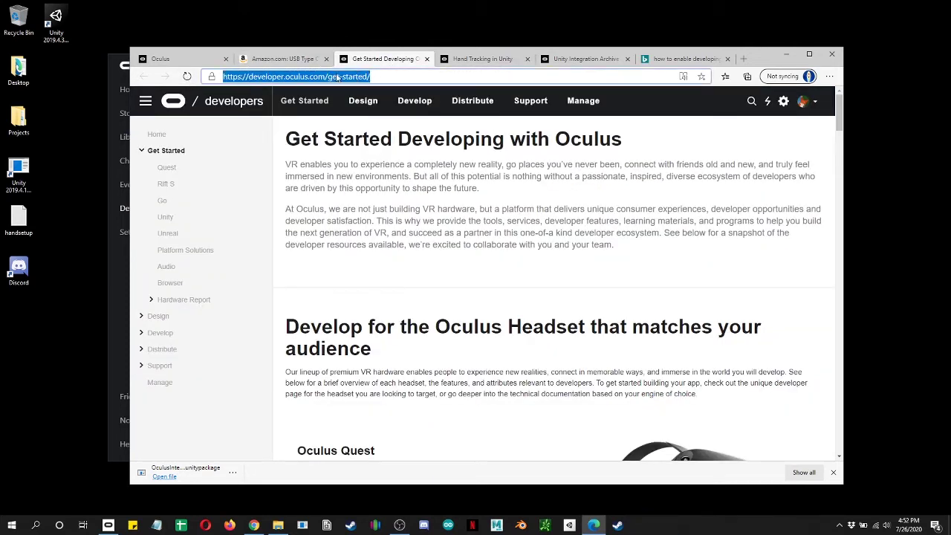
{"action": "left_click", "coordinate": [481, 60]}
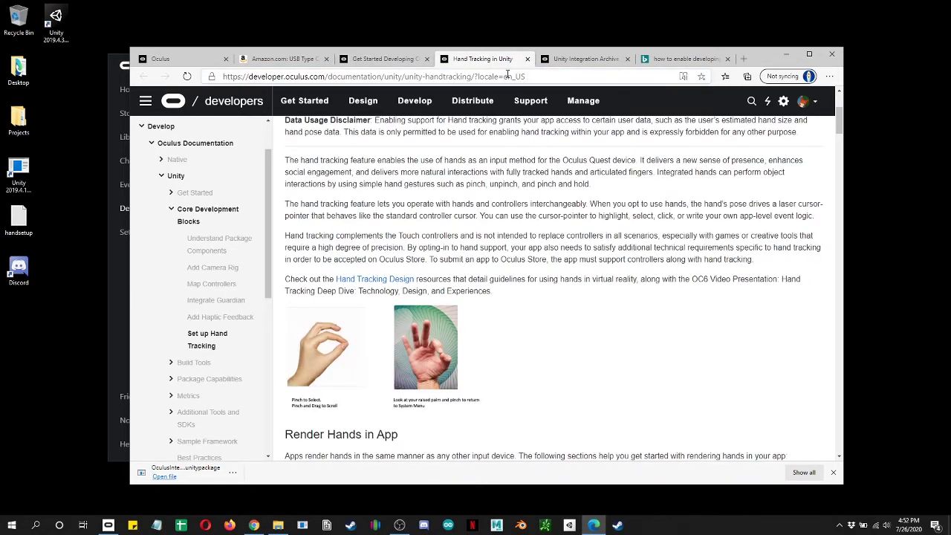
{"action": "left_click_drag", "start_coordinate": [526, 77], "coordinate": [224, 76]}
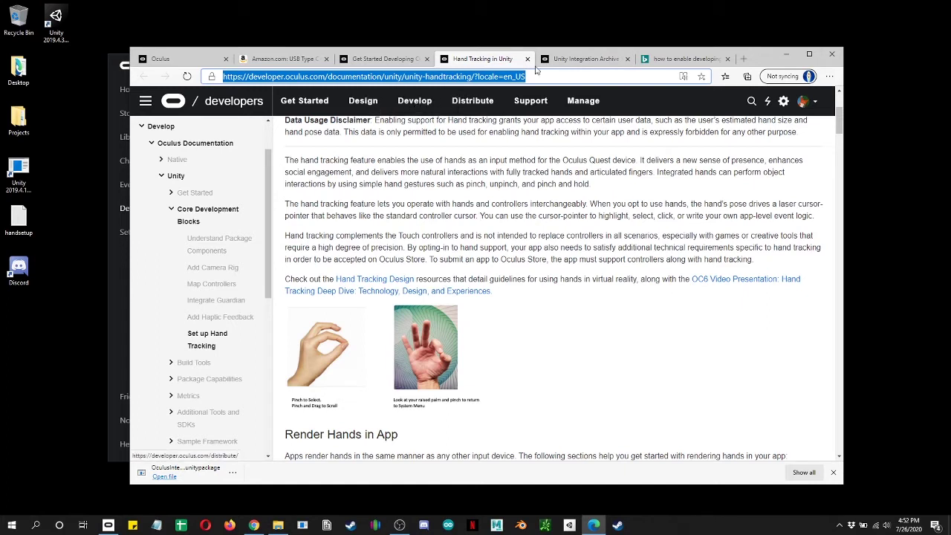
Browse the Oculus developer downloads for Unity to the Unity Integration 18.0 page, and follow its link to the Unity Integration Archive
{"action": "left_click", "coordinate": [583, 59]}
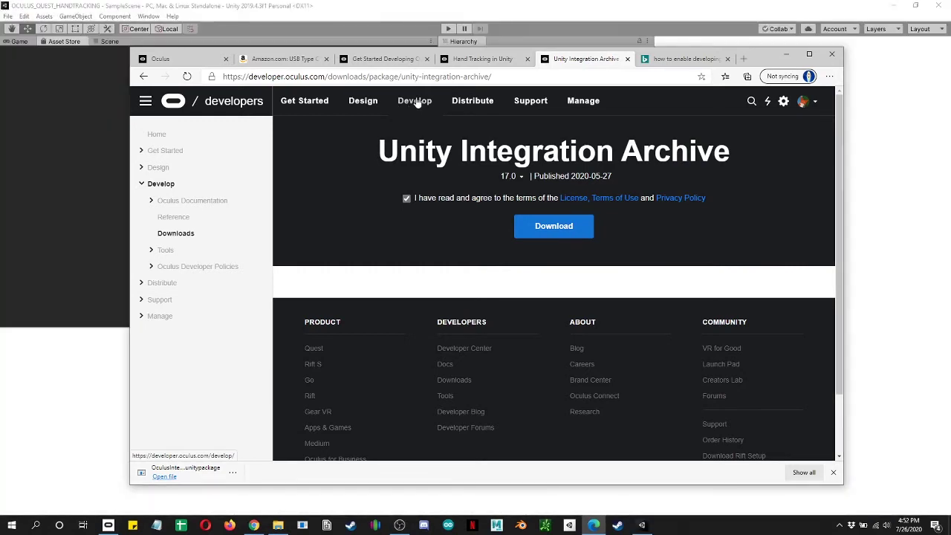
{"action": "left_click", "coordinate": [416, 104]}
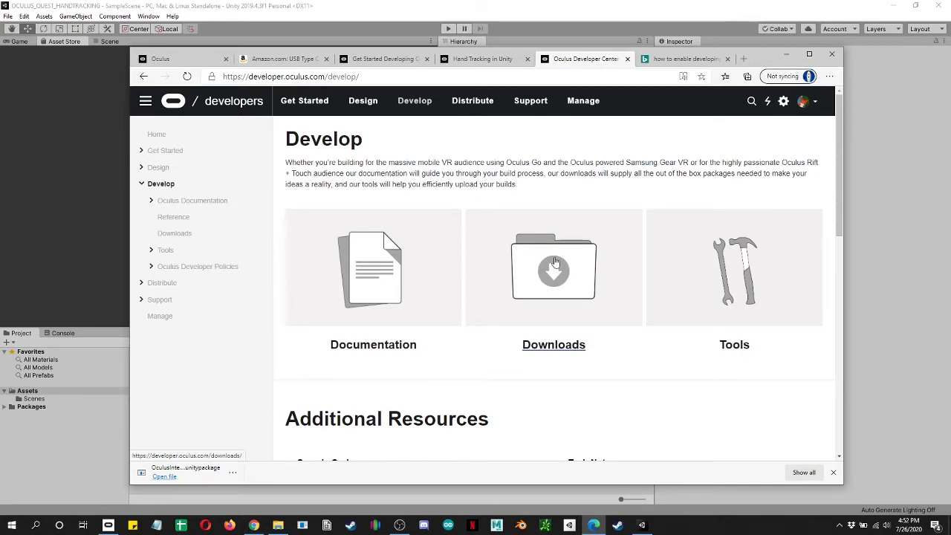
{"action": "left_click", "coordinate": [555, 266]}
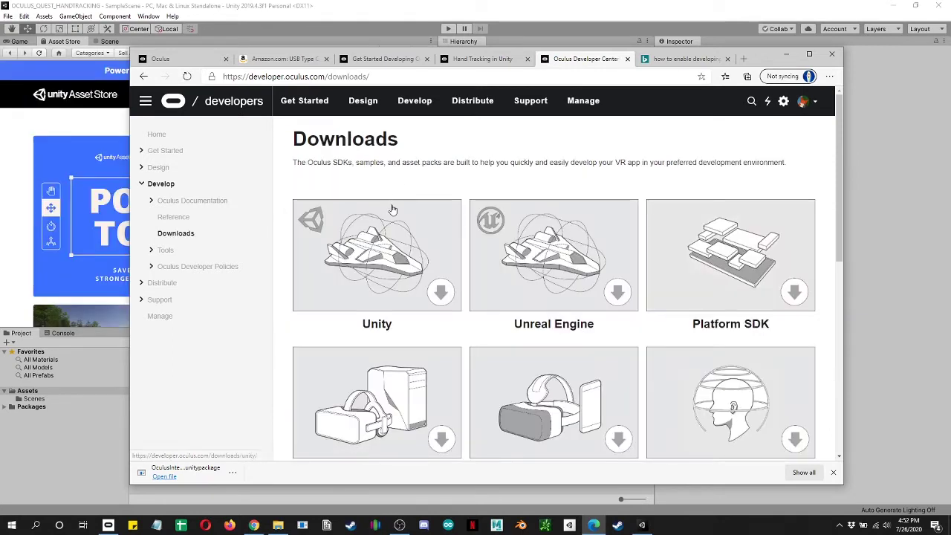
{"action": "left_click", "coordinate": [369, 255]}
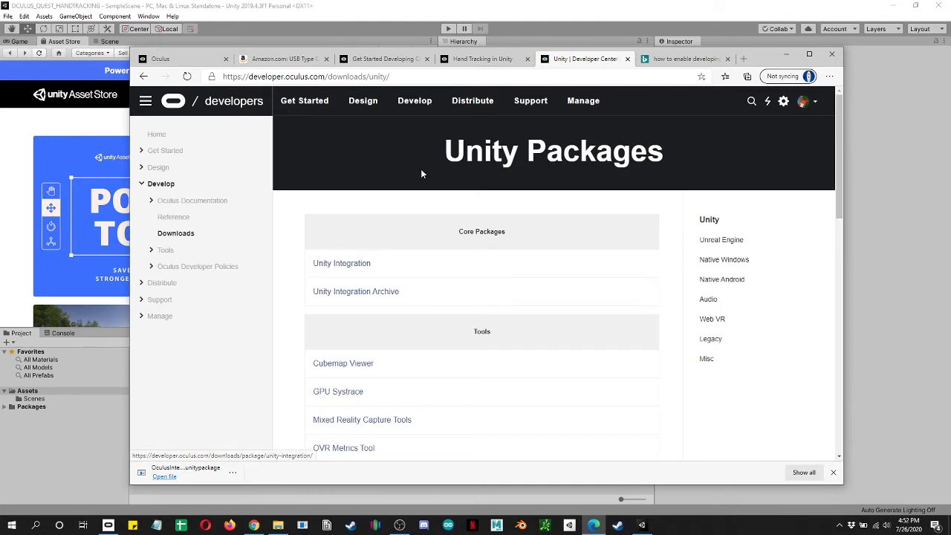
{"action": "left_click", "coordinate": [336, 265]}
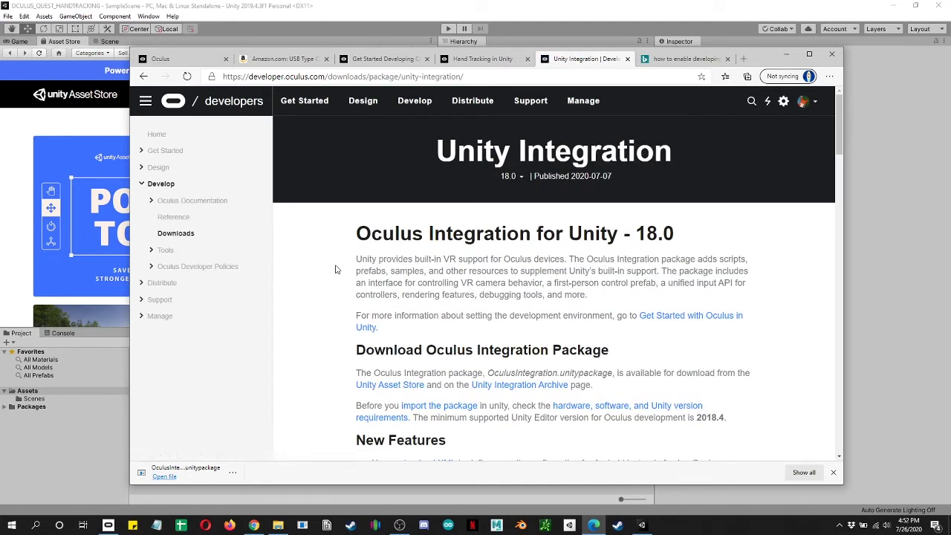
{"action": "scroll", "coordinate": [364, 257], "scroll_direction": "down", "scroll_amount": 3}
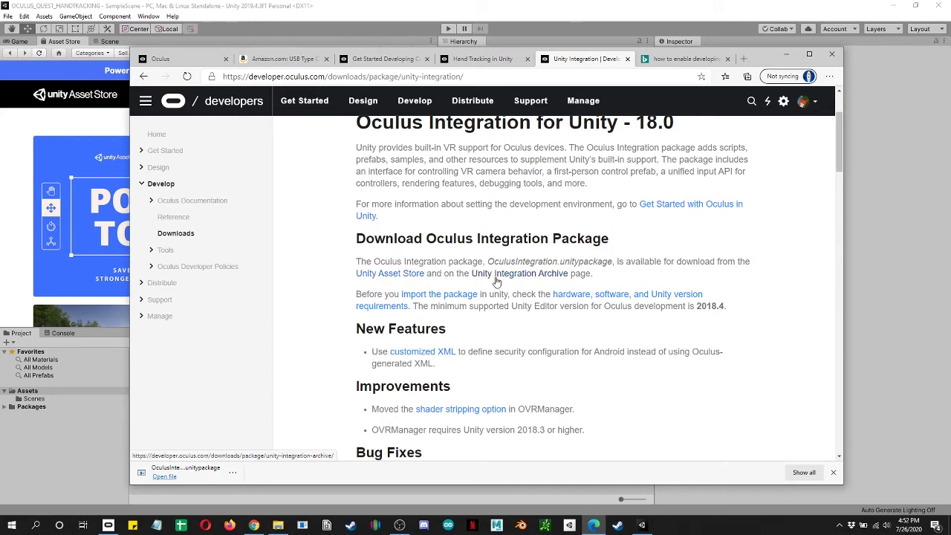
{"action": "left_click", "coordinate": [518, 276]}
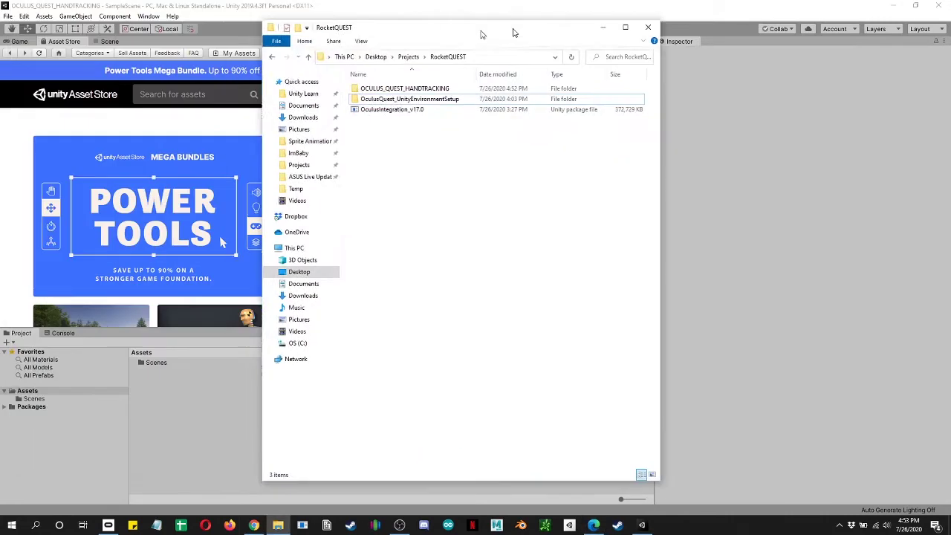
Import all contents of the OculusIntegration_v17.0 package from the RocketQUEST folder into the Unity project's Assets
{"action": "left_click_drag", "start_coordinate": [484, 32], "coordinate": [728, 17]}
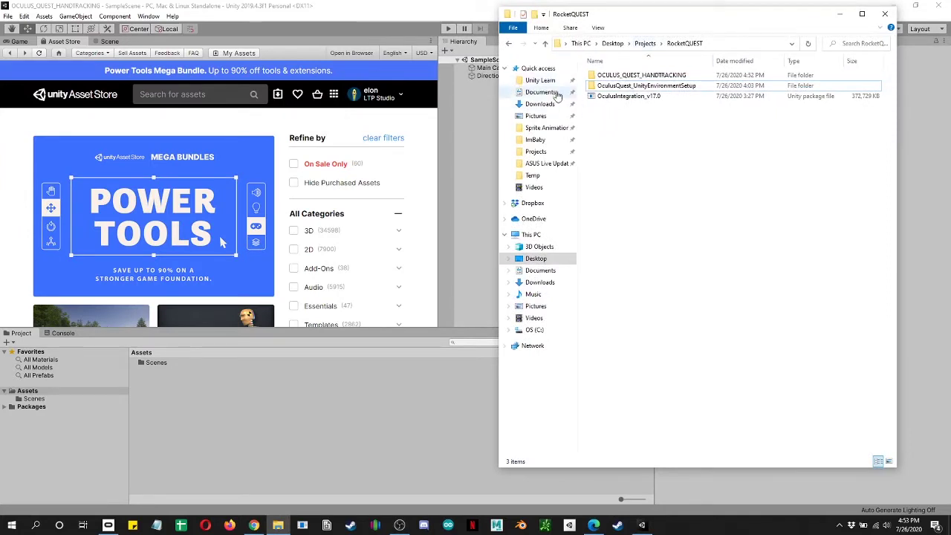
{"action": "left_click_drag", "start_coordinate": [624, 96], "coordinate": [29, 393]}
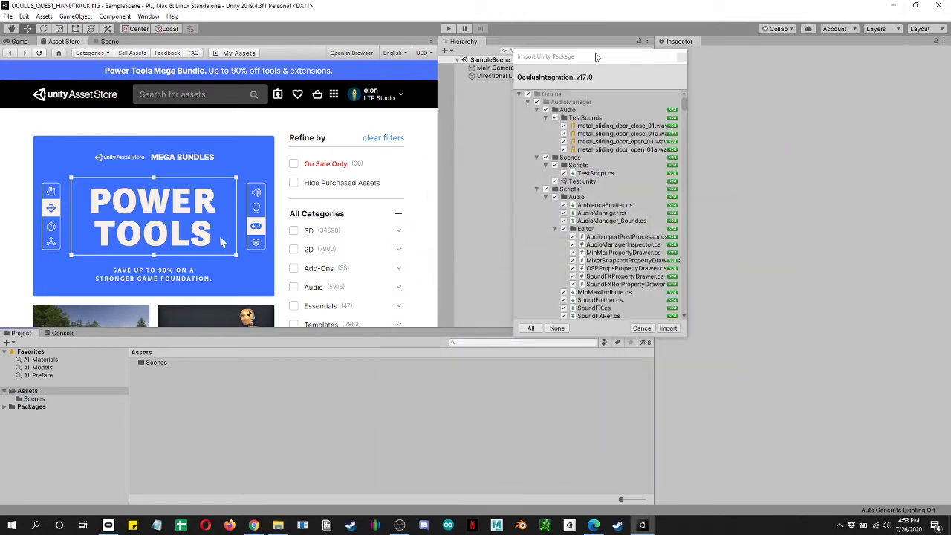
{"action": "left_click_drag", "start_coordinate": [596, 57], "coordinate": [477, 64]}
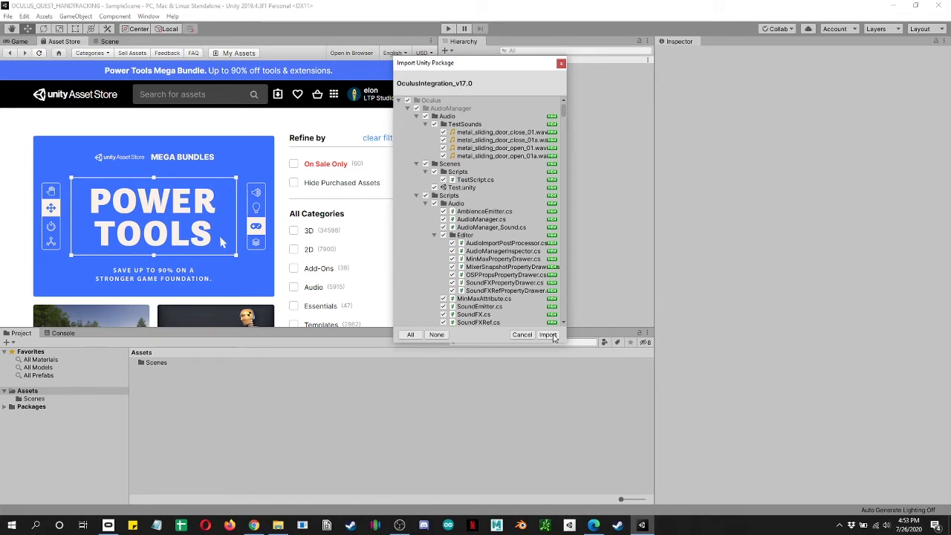
{"action": "left_click", "coordinate": [548, 335]}
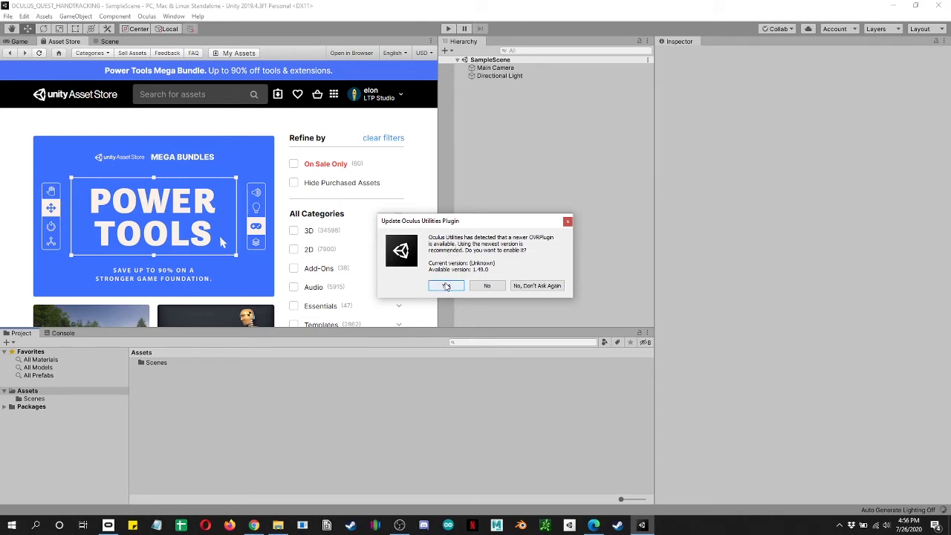
Enable the OVRPlugin 1.49.0 update, accept the remaining update prompts, and restart the Unity editor
{"action": "left_click", "coordinate": [446, 287]}
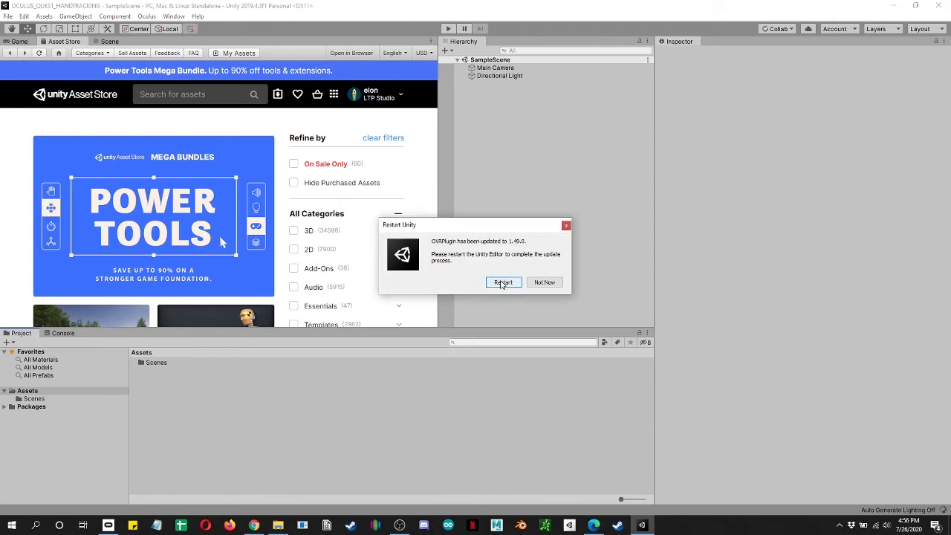
{"action": "left_click", "coordinate": [503, 283]}
{"action": "left_click", "coordinate": [448, 284]}
{"action": "left_click", "coordinate": [505, 283]}
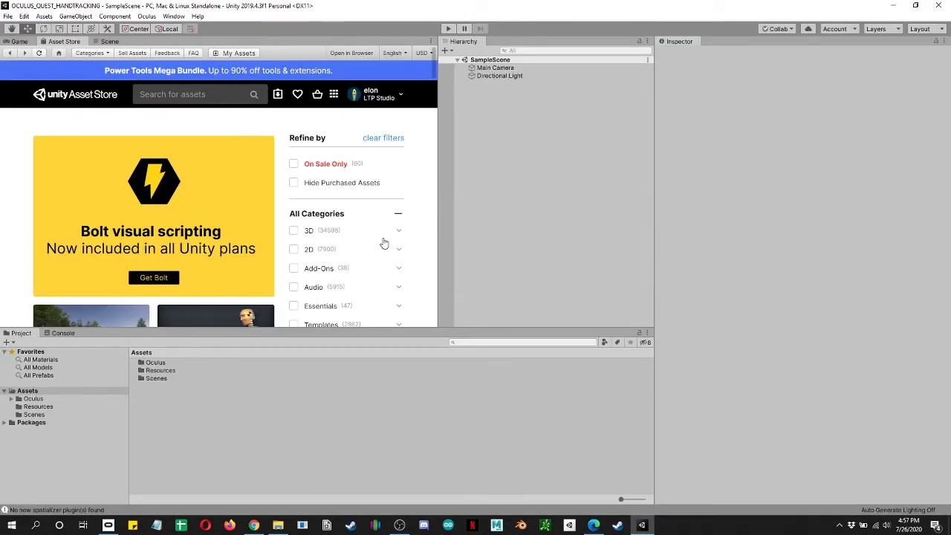
Show the Scene view, filter the project assets by the Scene type, and open HandsInteractionTrainScene
{"action": "left_click", "coordinate": [111, 42]}
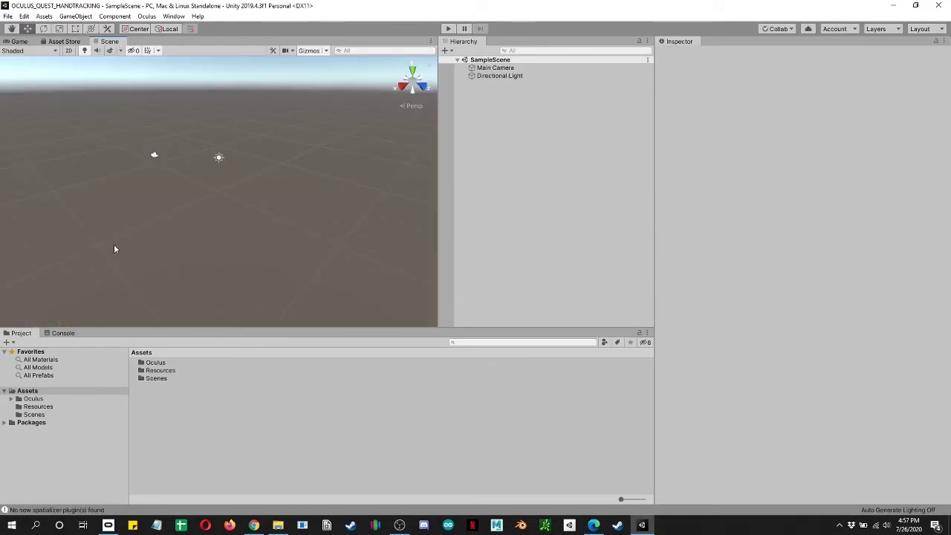
{"action": "left_click", "coordinate": [604, 343]}
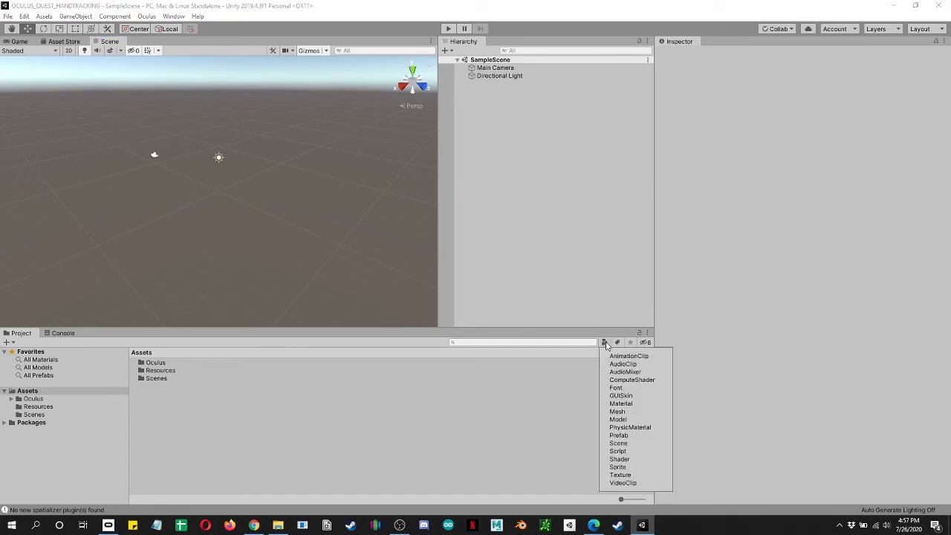
{"action": "left_click", "coordinate": [619, 444]}
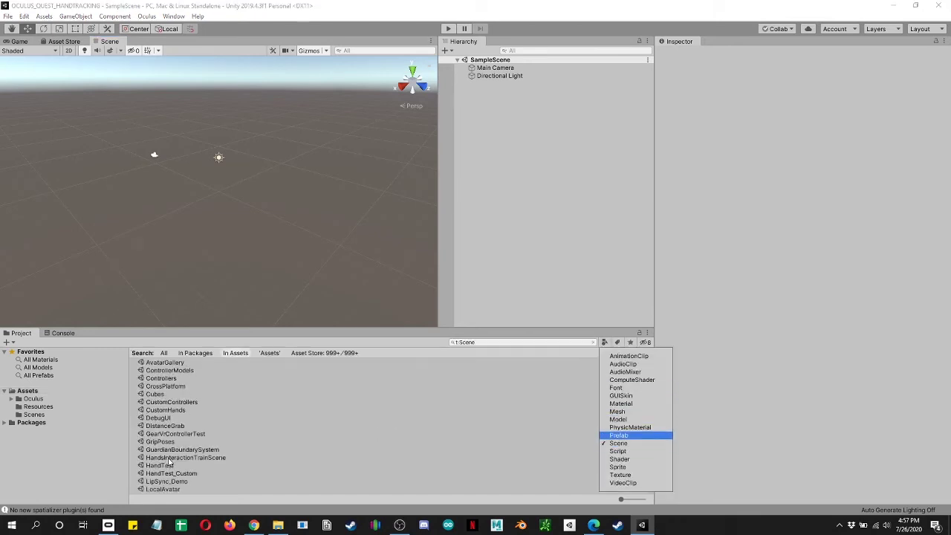
{"action": "left_click", "coordinate": [181, 458]}
{"action": "double_click", "coordinate": [181, 459]}
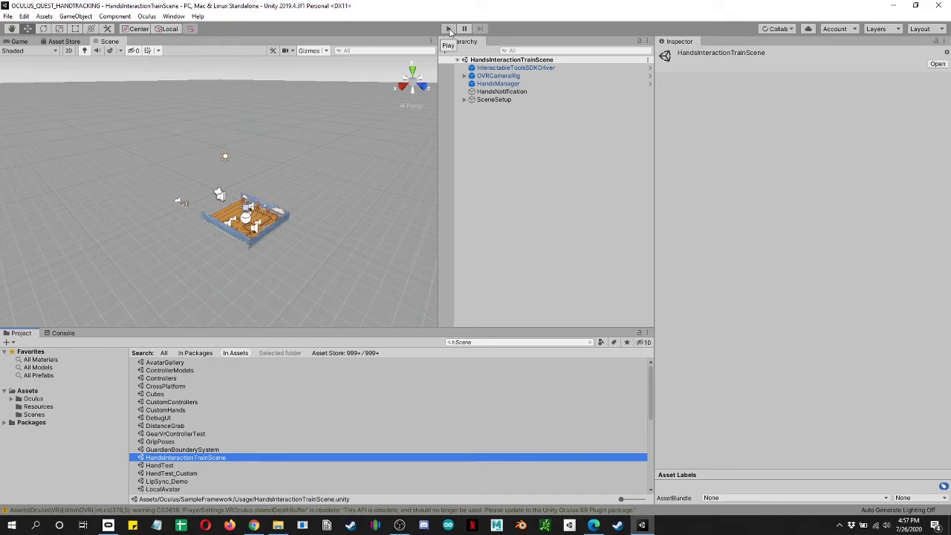
Play-test the train scene, view the headset image in the Oculus Mirror window, close that window, and stop Play mode
{"action": "left_click", "coordinate": [450, 30]}
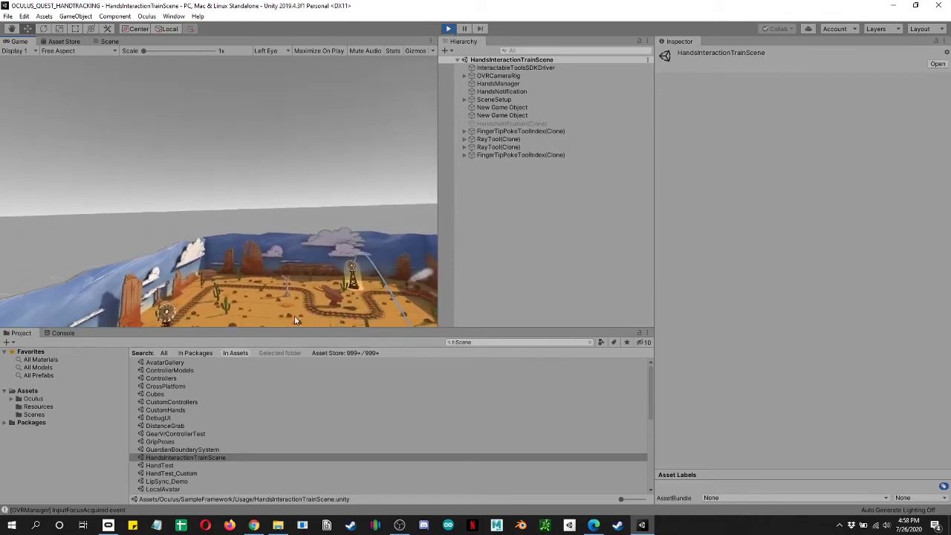
{"action": "left_click", "coordinate": [302, 526]}
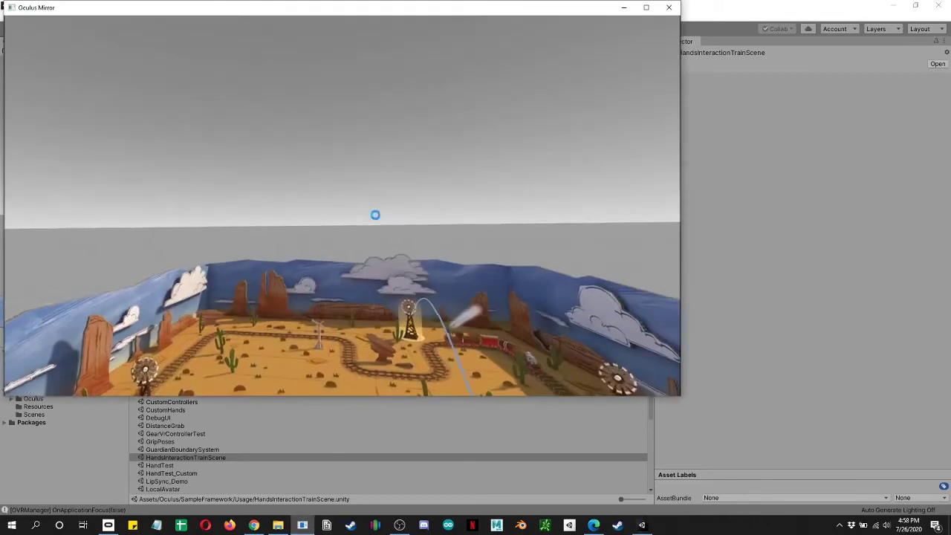
{"action": "left_click_drag", "start_coordinate": [357, 9], "coordinate": [491, 57]}
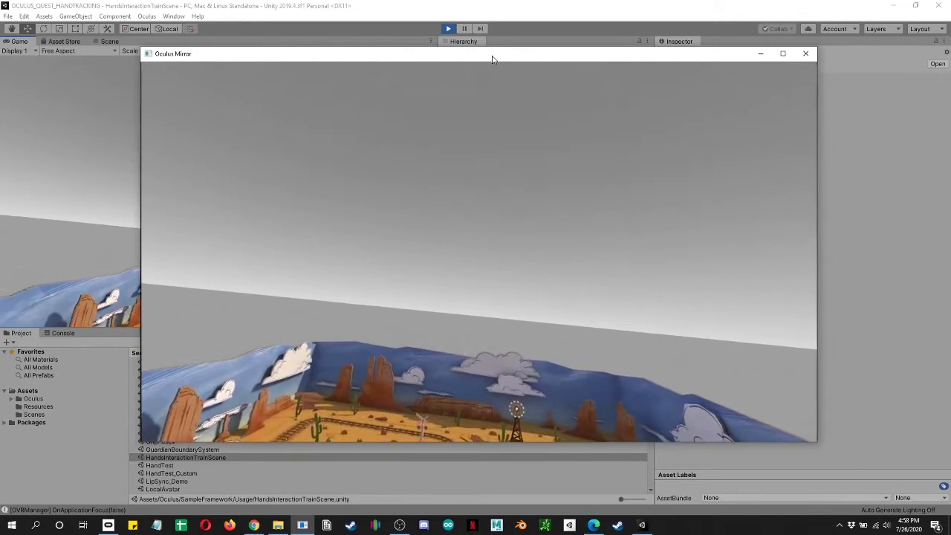
{"action": "left_click", "coordinate": [806, 54]}
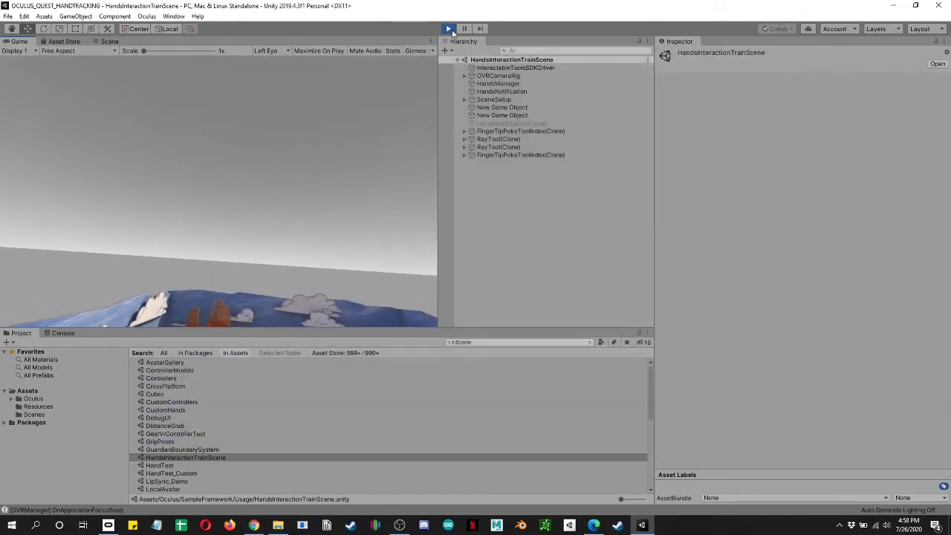
{"action": "left_click", "coordinate": [448, 29]}
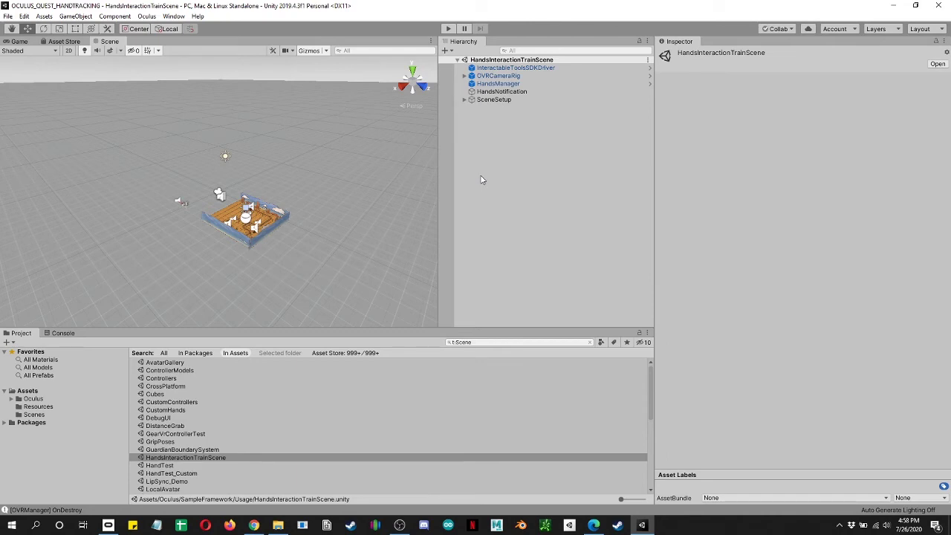
Open the project's Build Settings
{"action": "key", "text": "ctrl+shift+b"}
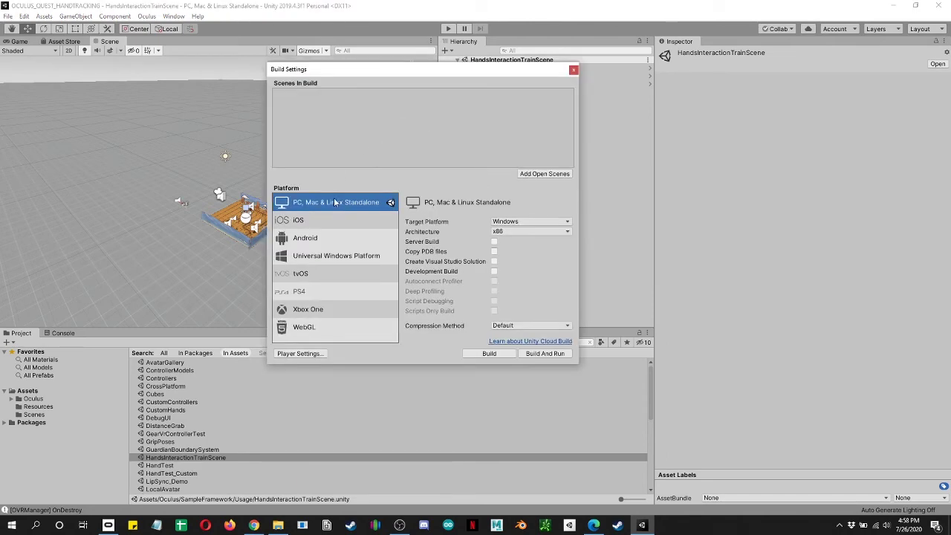